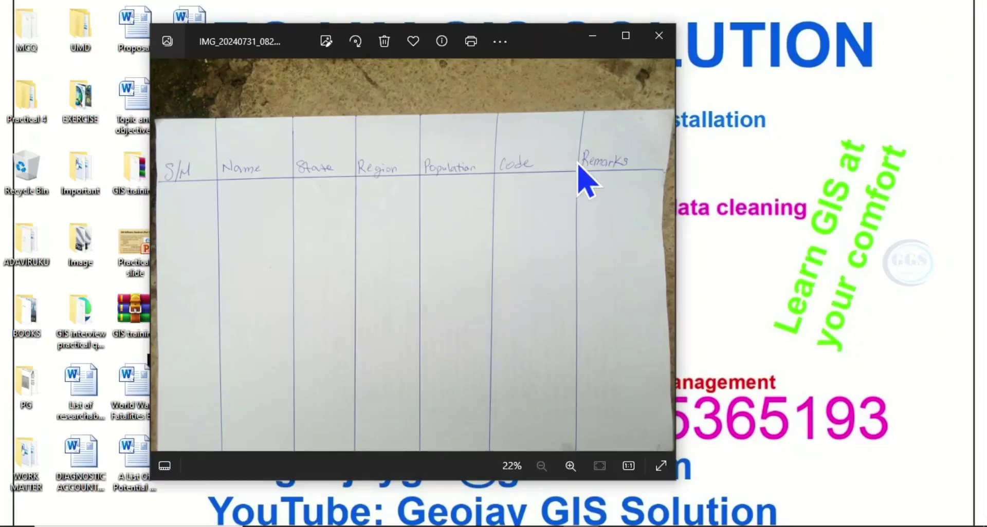
# - Minimize the hand-drawn table photo and bring the empty QGIS project forward
pyautogui.click(598, 41)
pyautogui.click(535, 493)
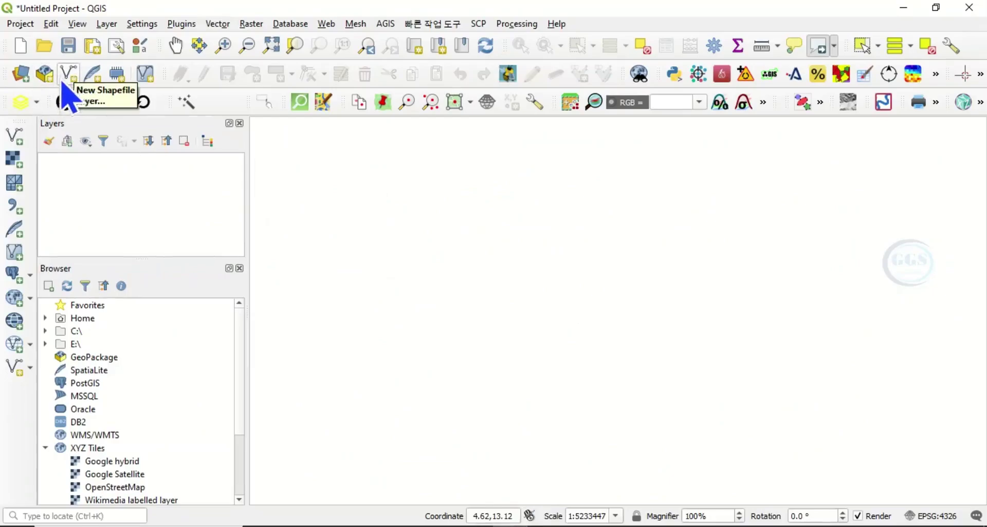
# - Start a new shapefile layer and set its save location to Desktop > Geojay as Road
pyautogui.click(69, 78)
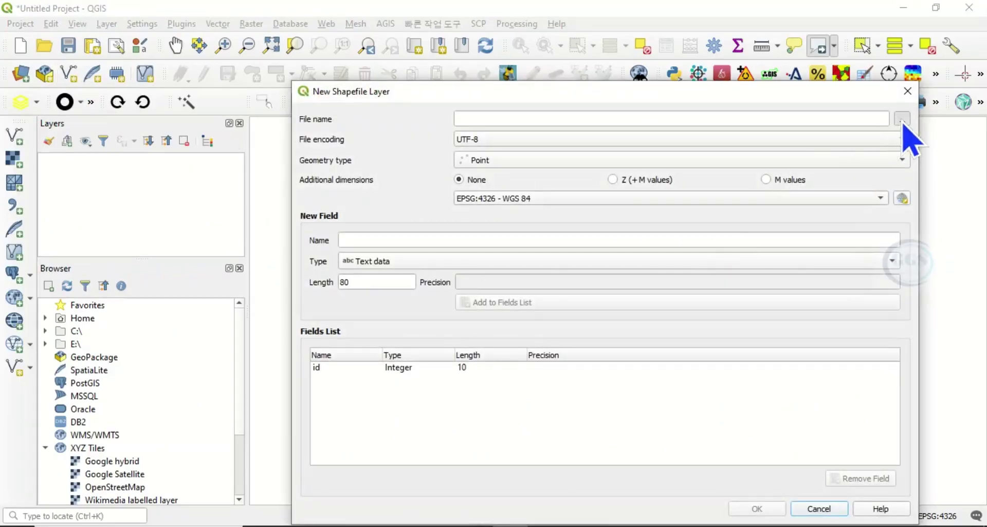
pyautogui.click(903, 125)
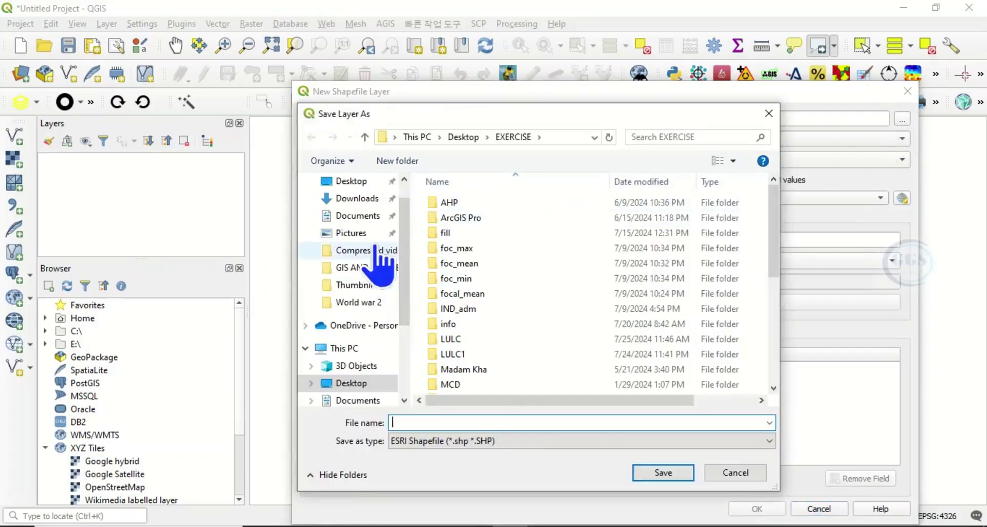
pyautogui.click(363, 385)
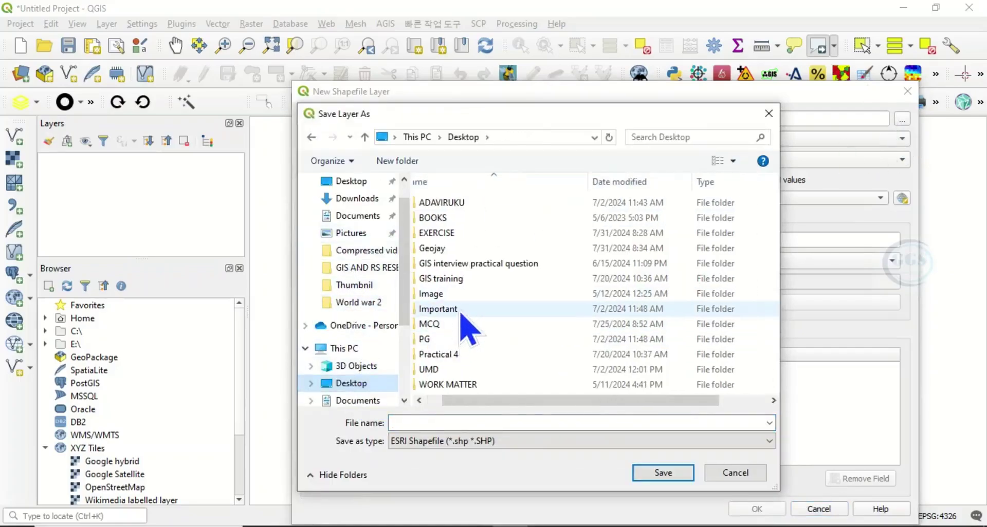
pyautogui.doubleClick(445, 250)
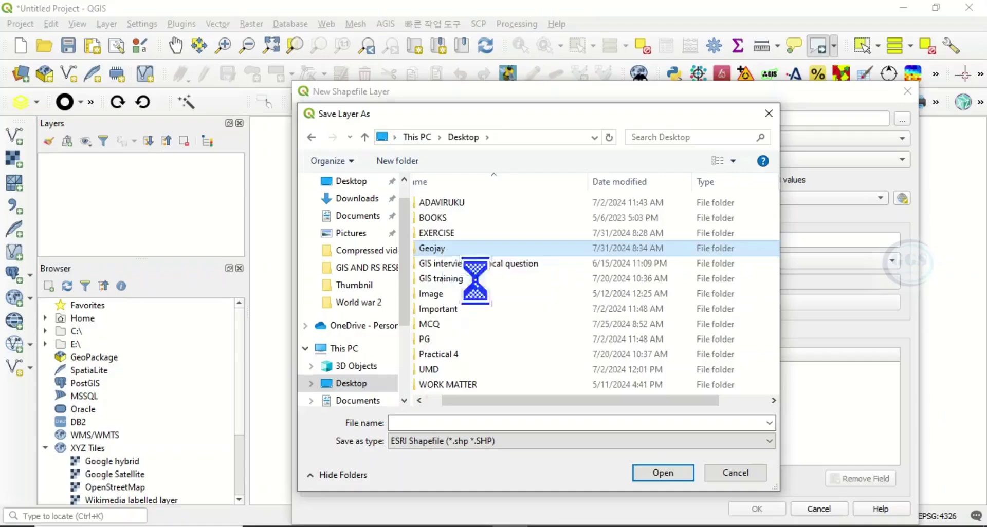
pyautogui.click(435, 423)
pyautogui.write('Road')
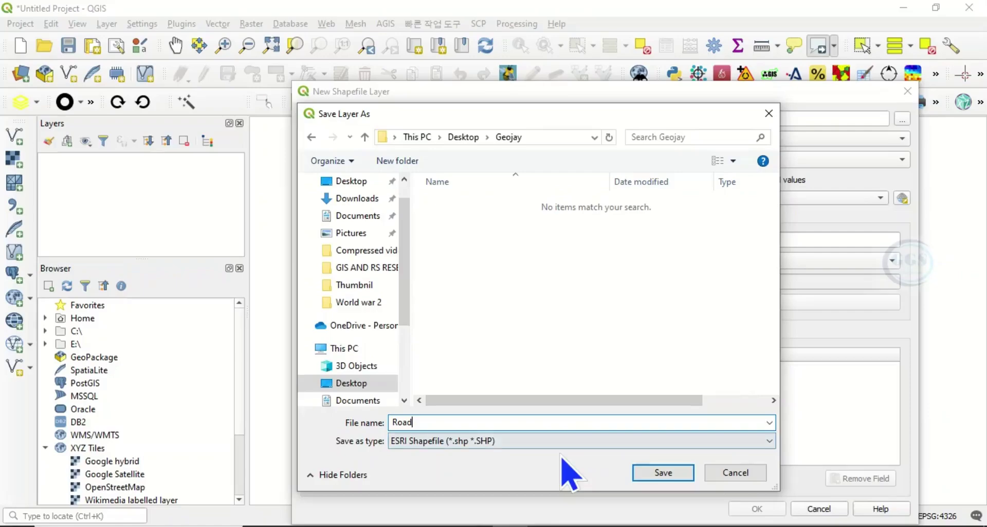
pyautogui.click(404, 447)
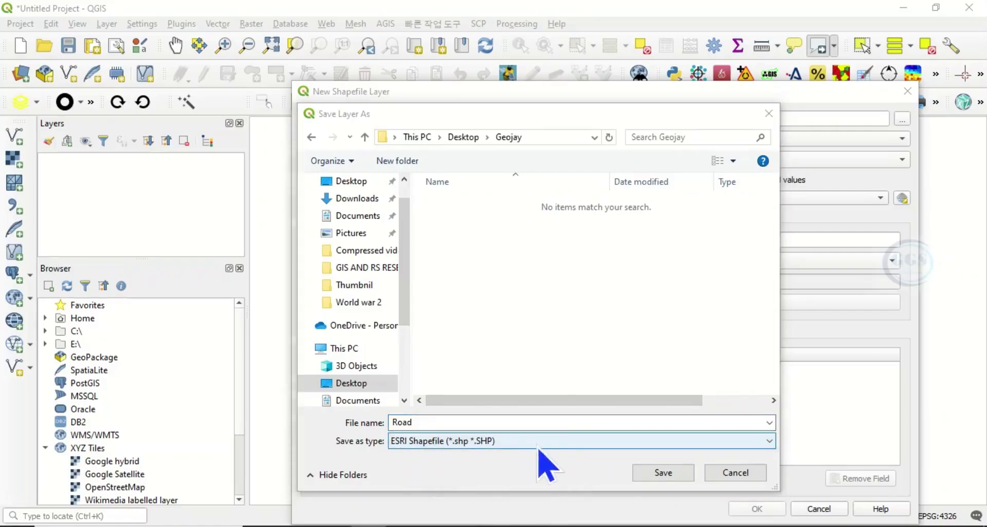
pyautogui.moveTo(581, 116); pyautogui.dragTo(571, 79)
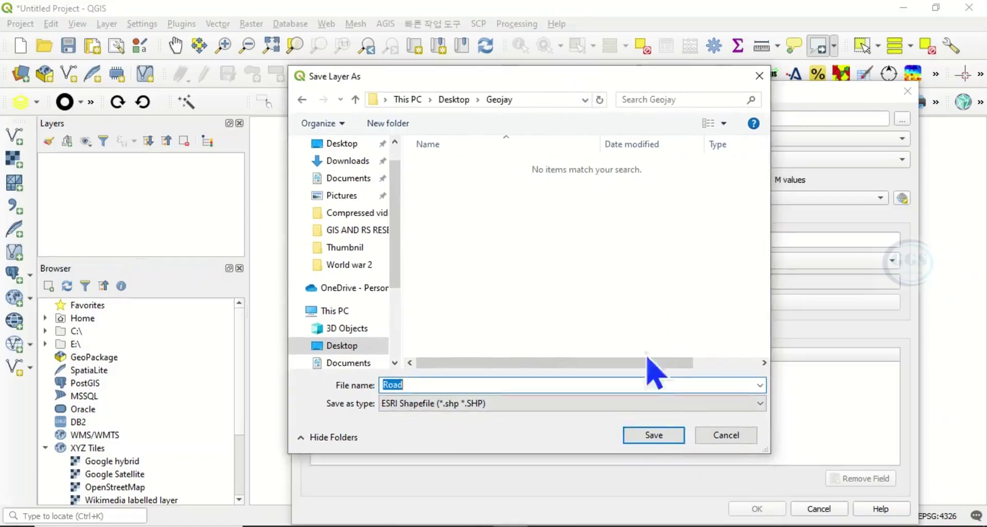
# - Save the layer file as Road.shp in Geojay and set its geometry type to Line
pyautogui.click(656, 438)
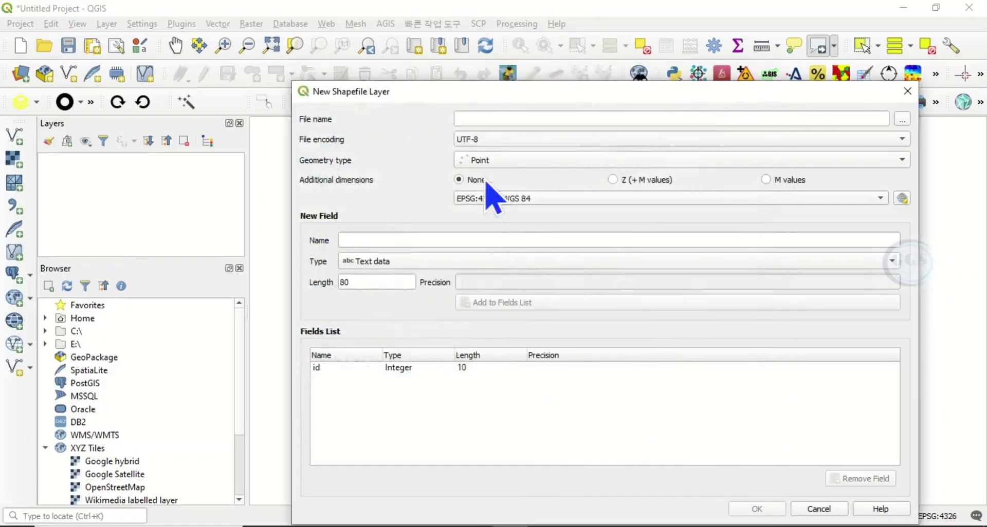
pyautogui.click(544, 163)
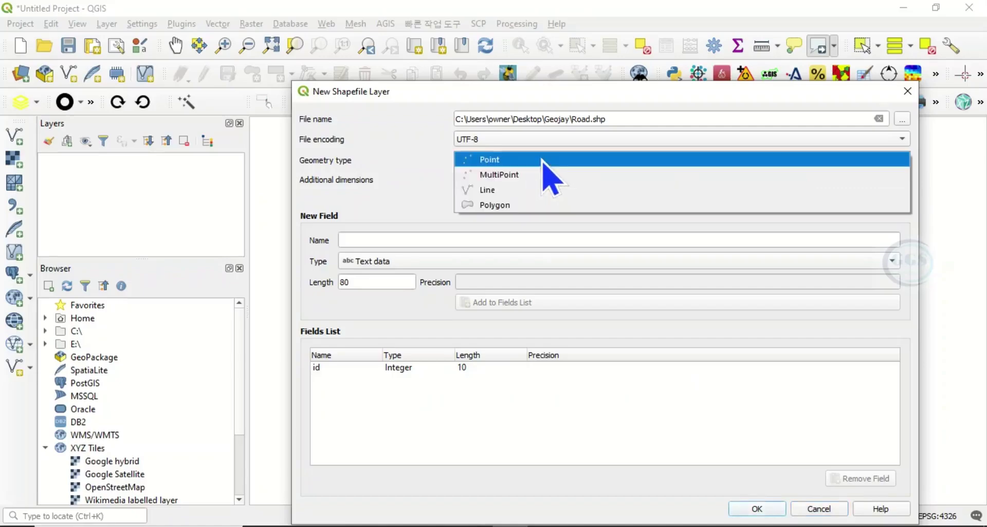
pyautogui.click(496, 191)
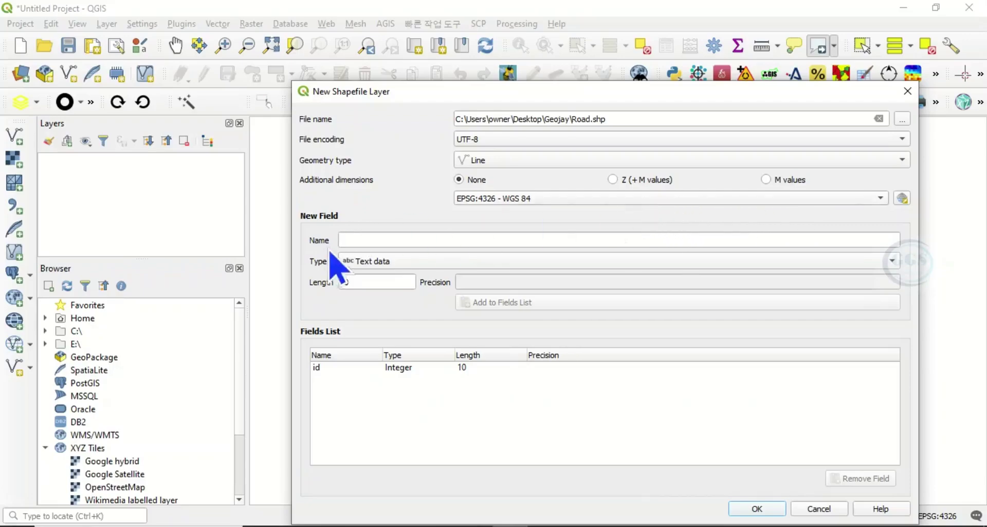
# - Check the table photo, then add an SN whole-number field of length 10
pyautogui.click(584, 453)
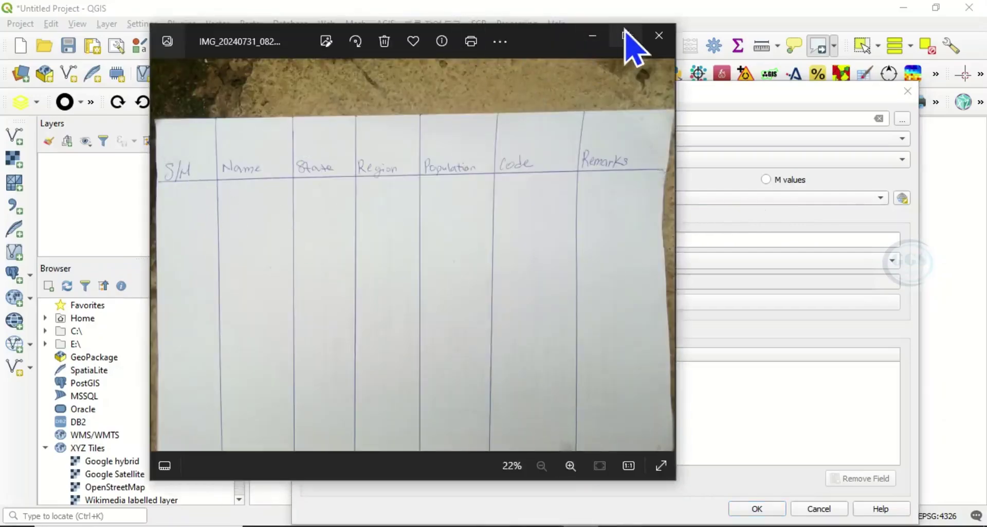
pyautogui.click(593, 36)
pyautogui.click(347, 240)
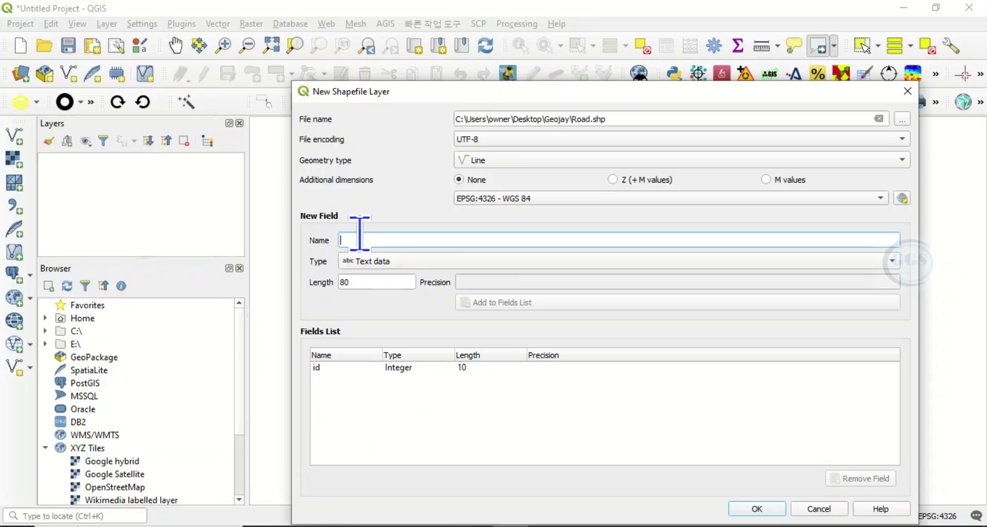
pyautogui.write('SN')
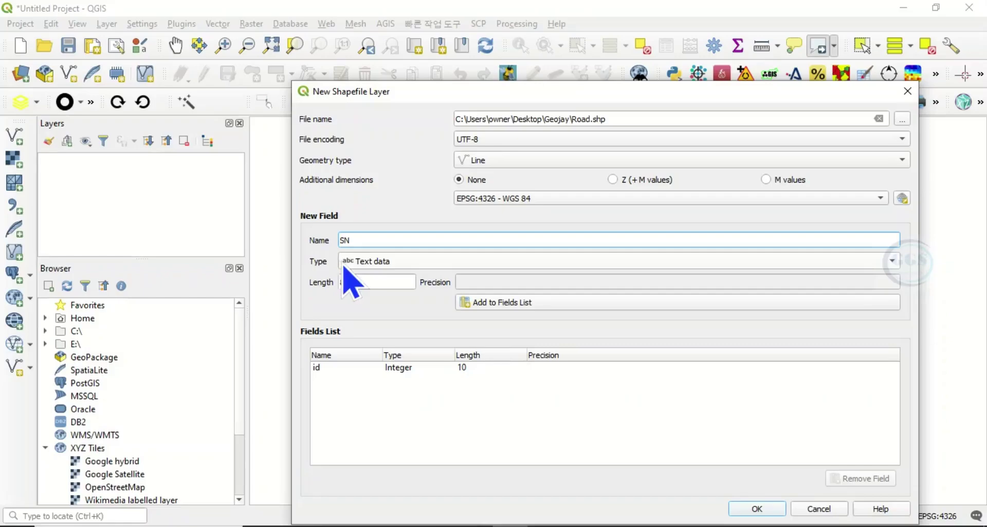
pyautogui.click(410, 261)
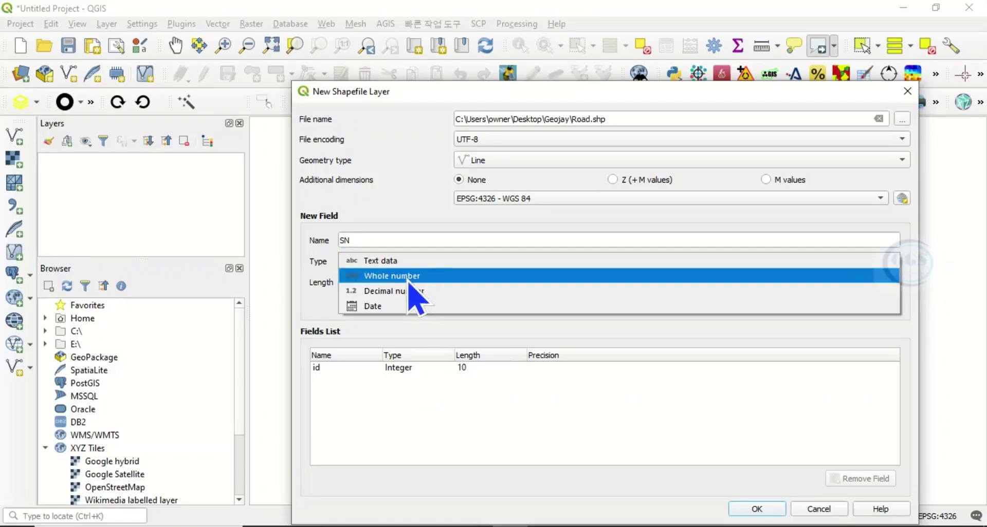
pyautogui.click(410, 276)
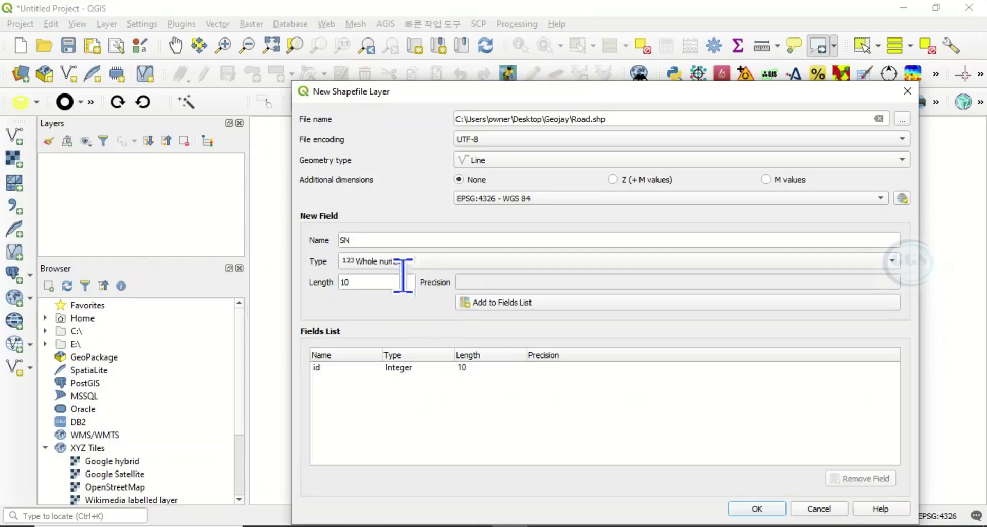
pyautogui.click(492, 309)
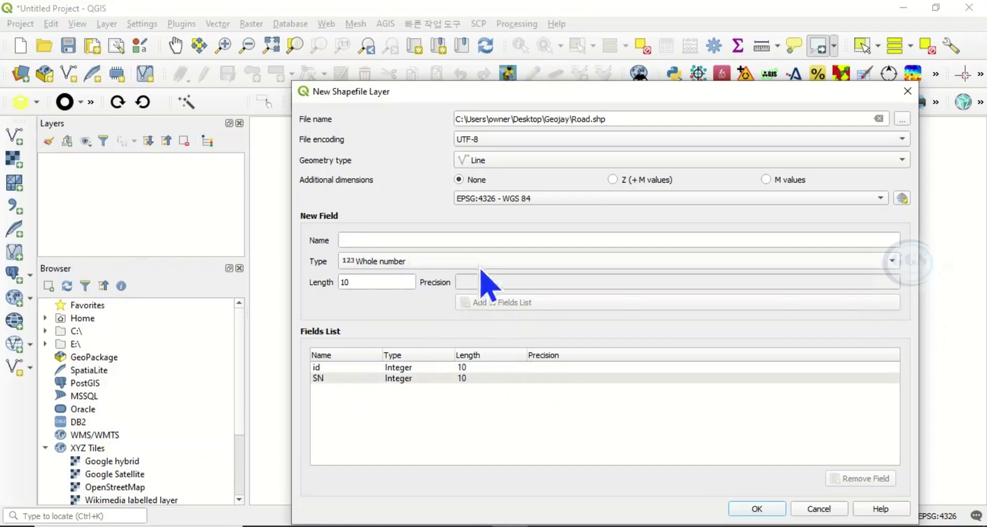
# - Add a Name field as text data with length 100 to the fields list
pyautogui.click(582, 522)
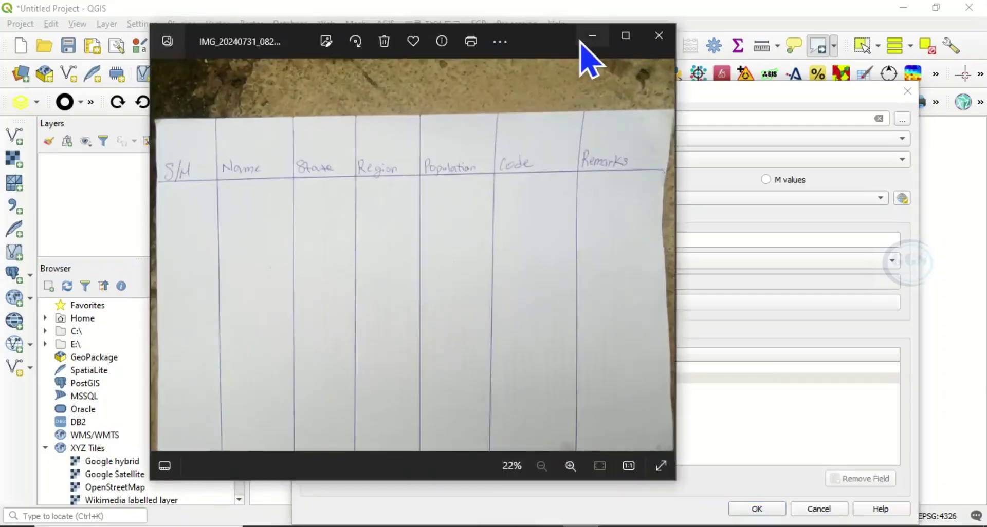
pyautogui.click(592, 36)
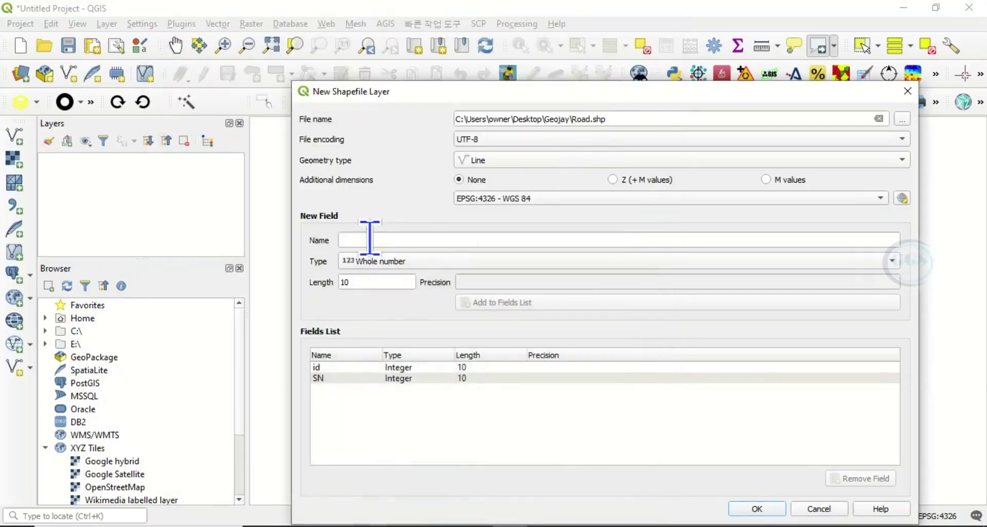
pyautogui.click(369, 238)
pyautogui.write('Name')
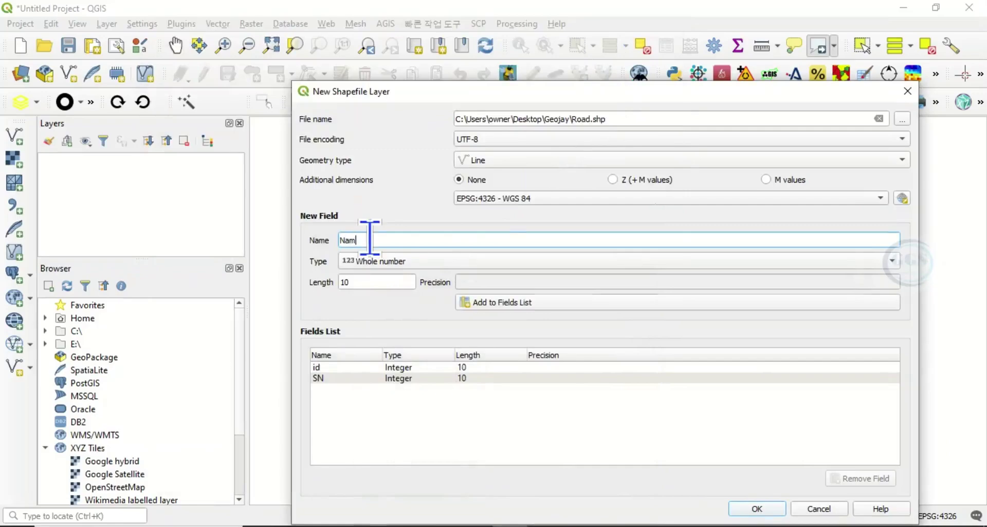
pyautogui.click(385, 263)
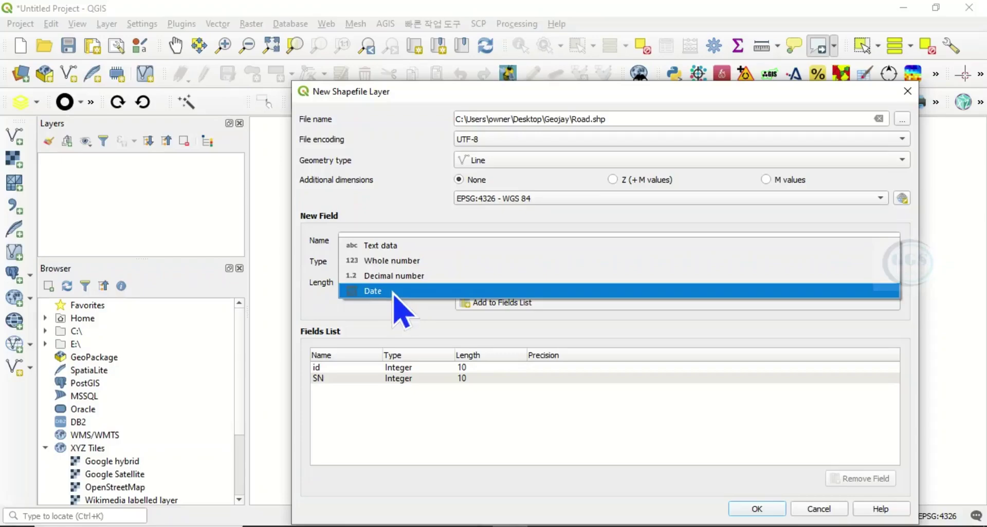
pyautogui.click(387, 248)
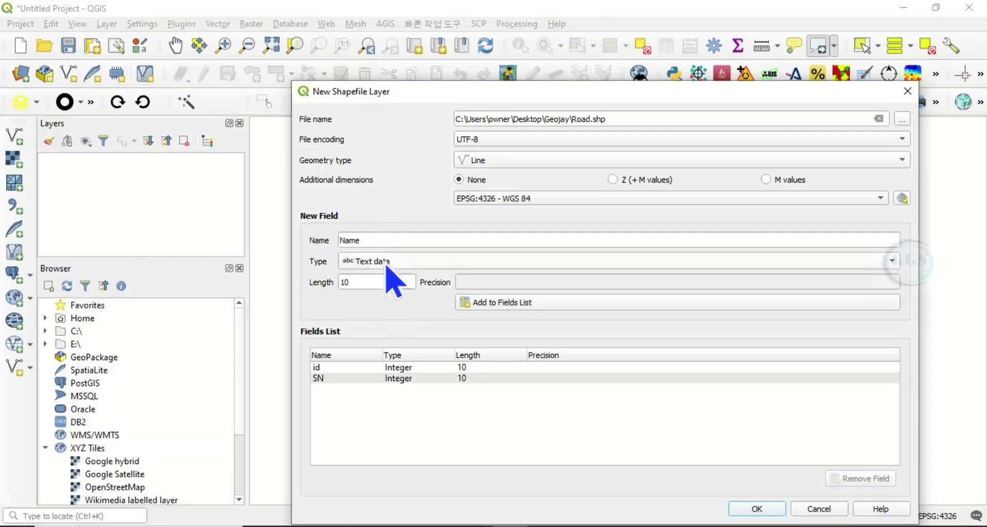
pyautogui.click(363, 282)
pyautogui.press('BackSpace')
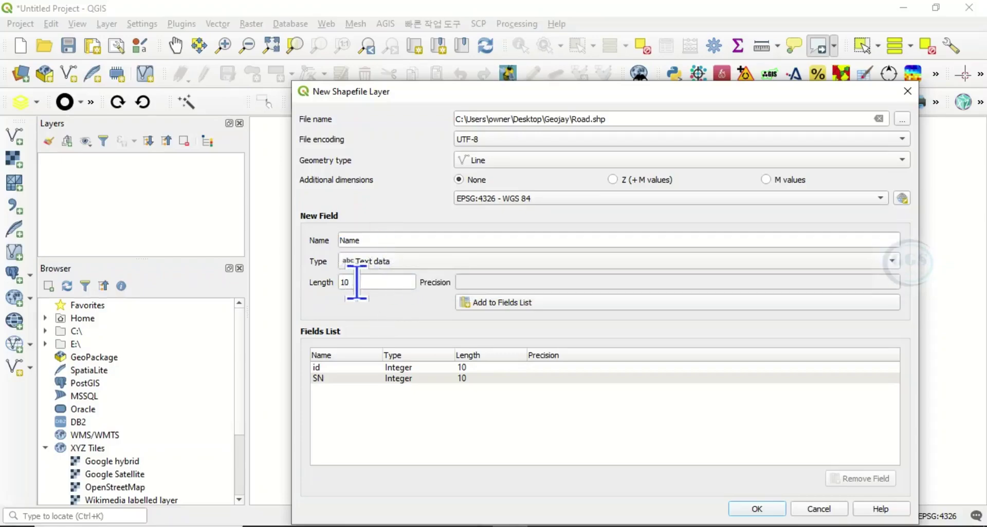
pyautogui.click(357, 282)
pyautogui.press('BackSpace')
pyautogui.press('BackSpace')
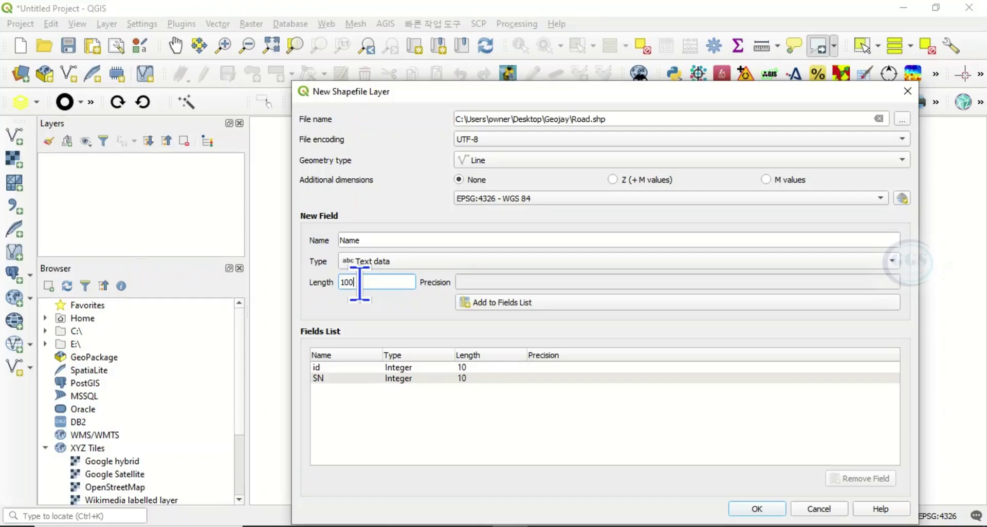
pyautogui.click(493, 303)
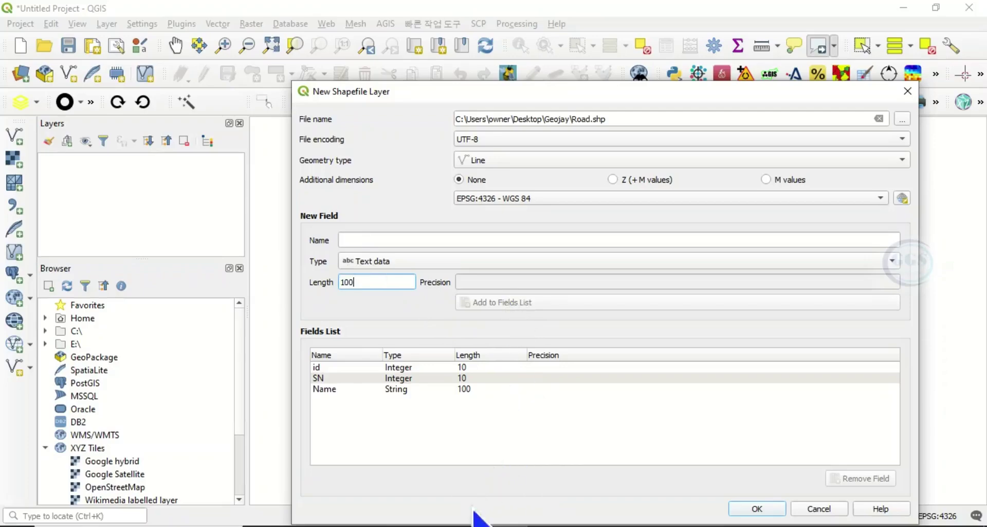
# - Glance at the table headings photo again and return to the QGIS field setup
pyautogui.click(494, 463)
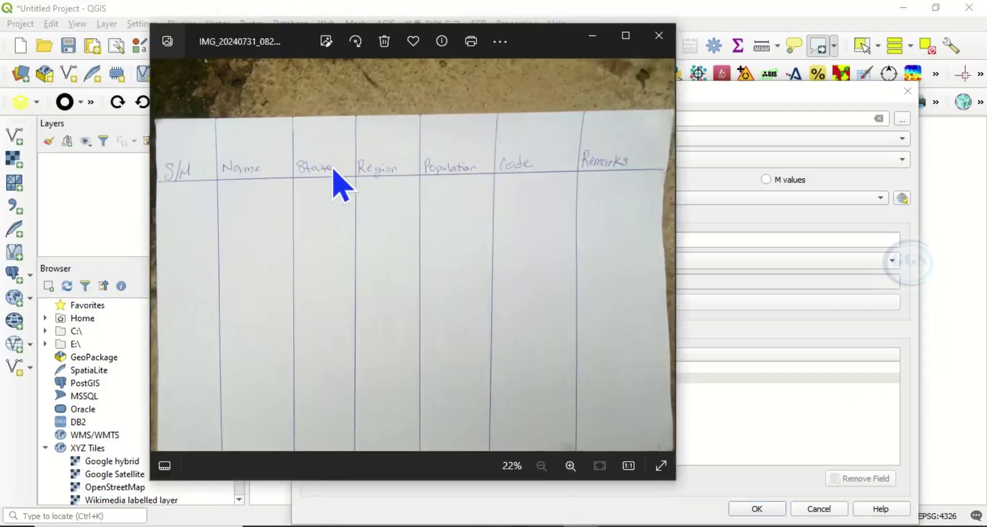
pyautogui.click(592, 36)
pyautogui.write('State')
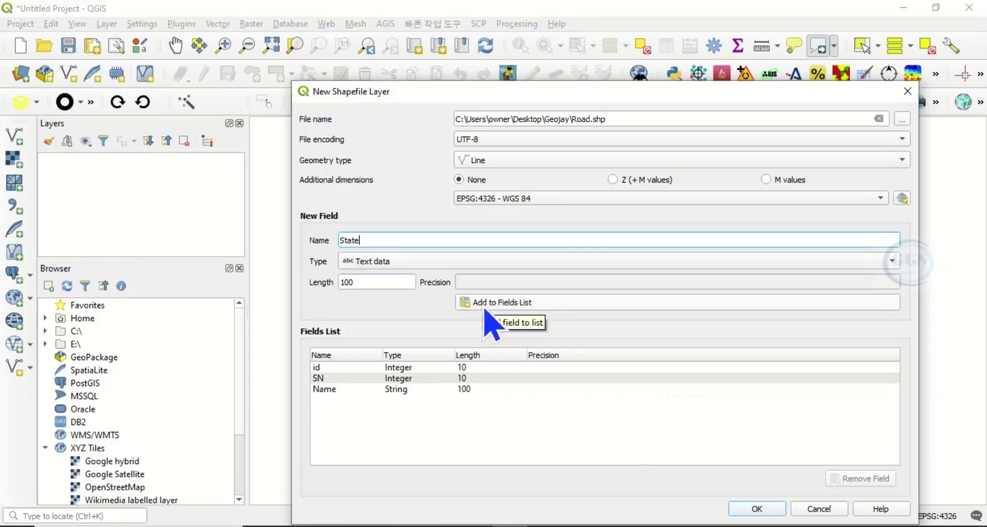
# - Add the State field, recheck the photo, then add Region as a length-100 text field
pyautogui.click(485, 308)
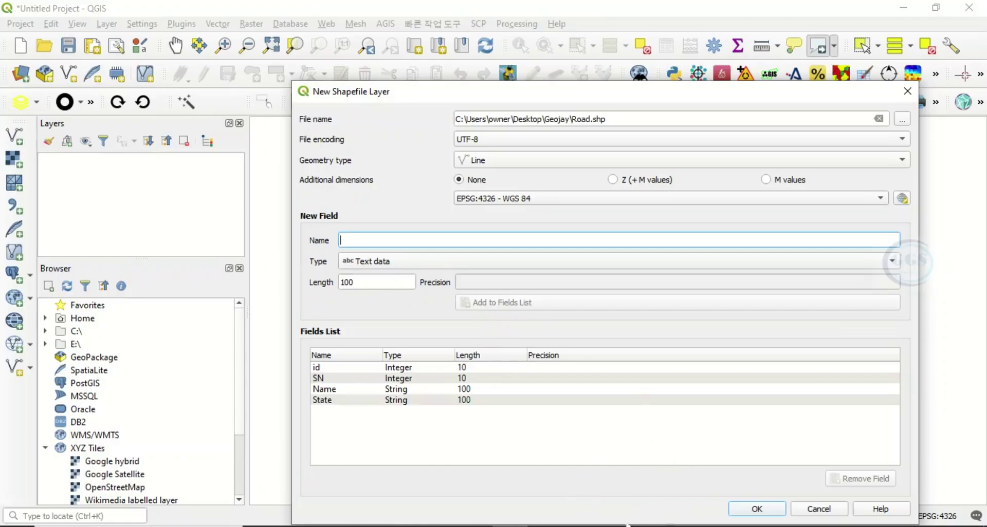
pyautogui.click(581, 524)
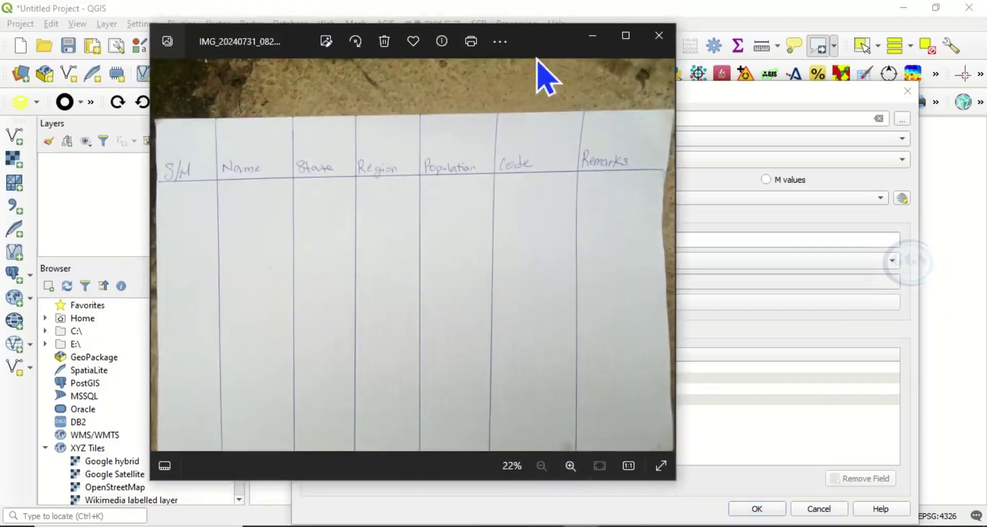
pyautogui.click(592, 37)
pyautogui.write('Region')
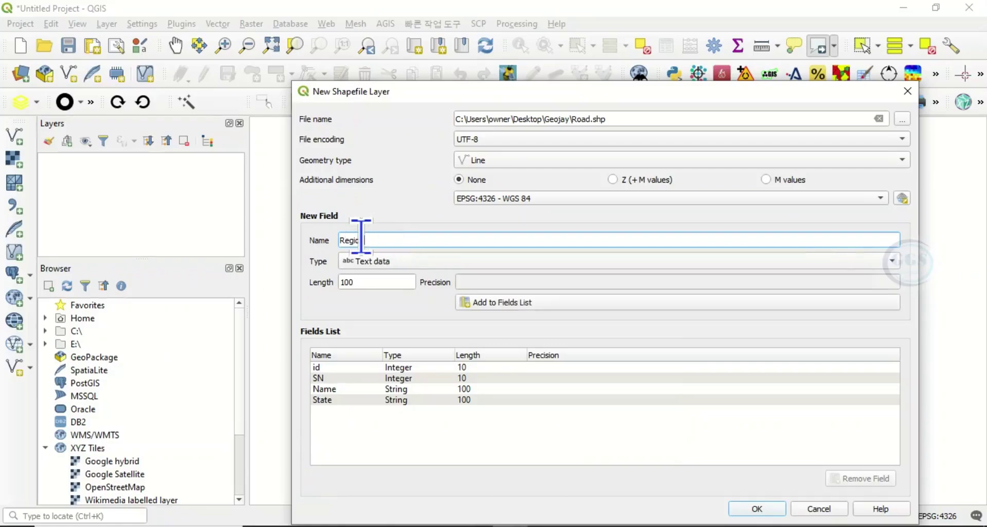
pyautogui.click(404, 268)
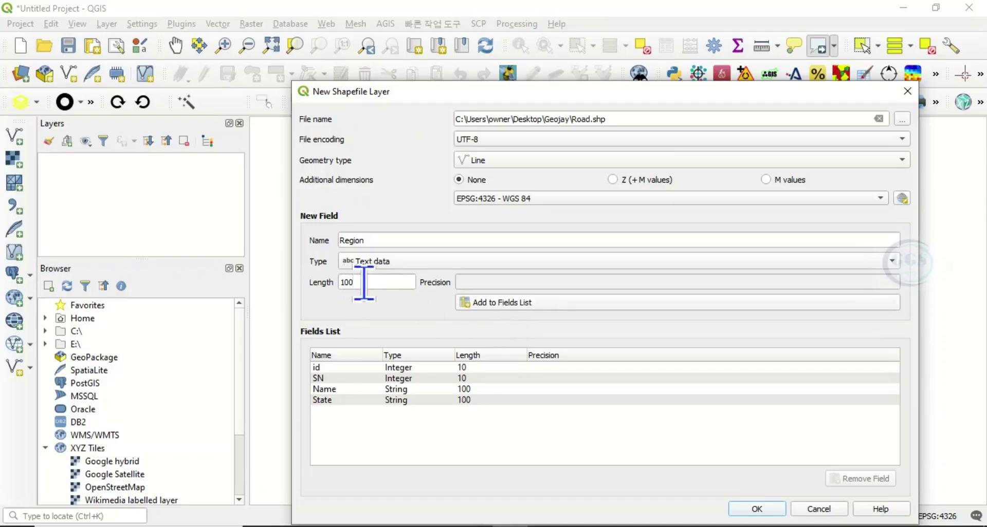
pyautogui.click(507, 322)
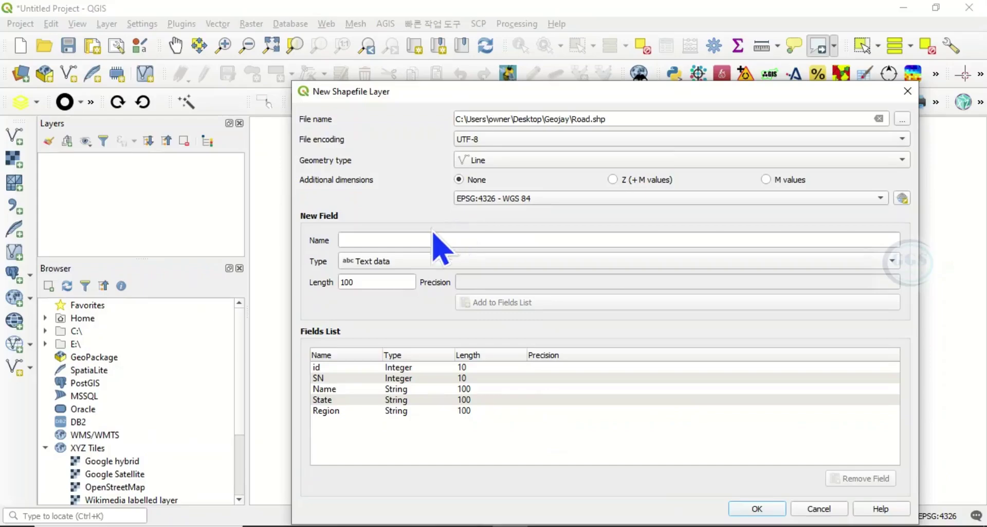
# - Add Population as a whole-number field of length 10, then reopen the table photo
pyautogui.click(404, 240)
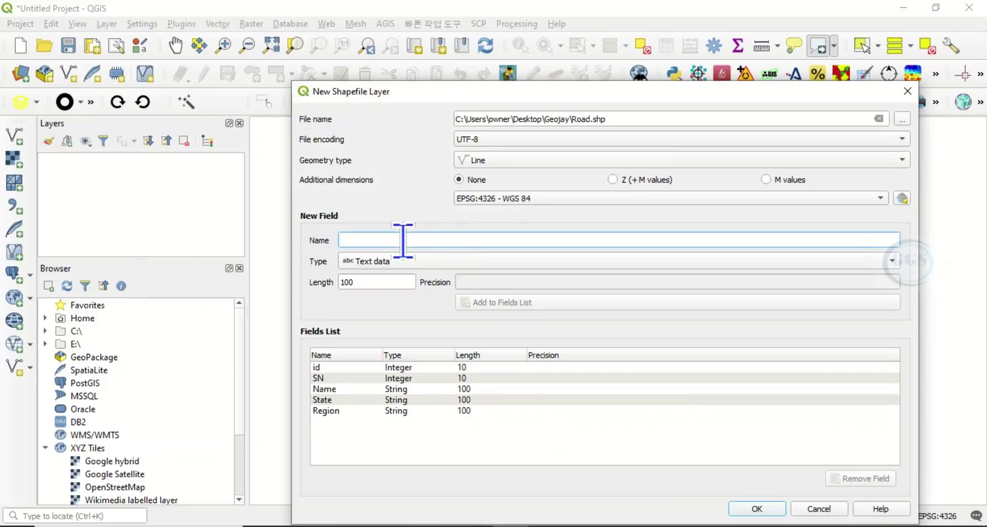
pyautogui.write('Population')
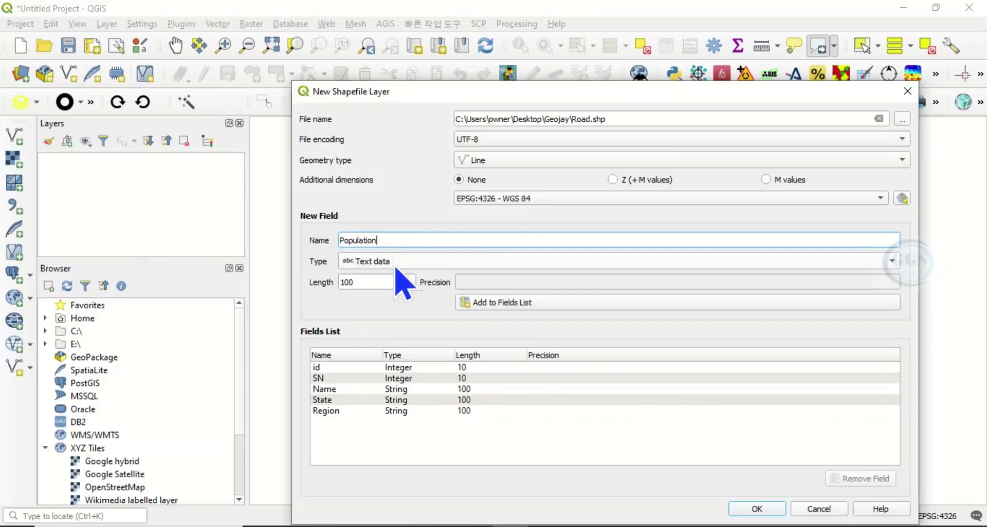
pyautogui.click(396, 263)
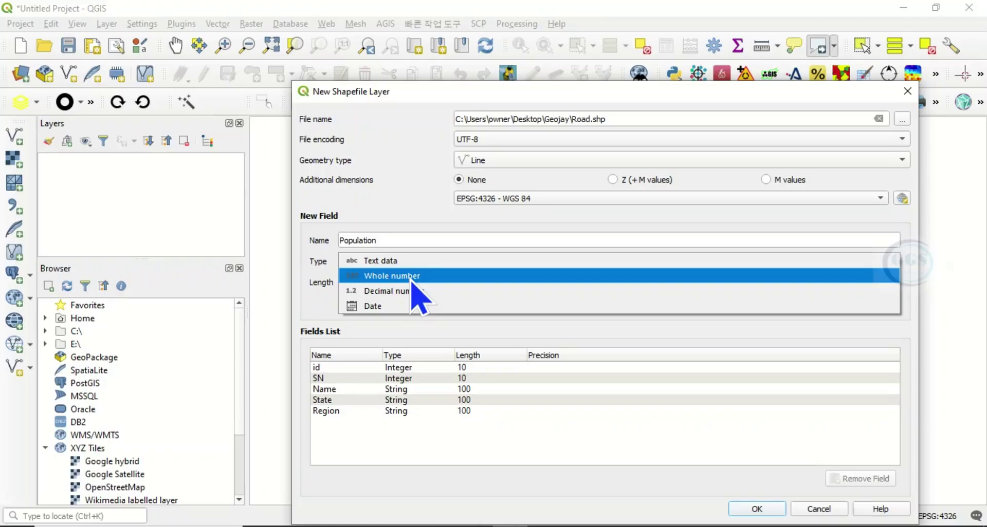
pyautogui.click(411, 276)
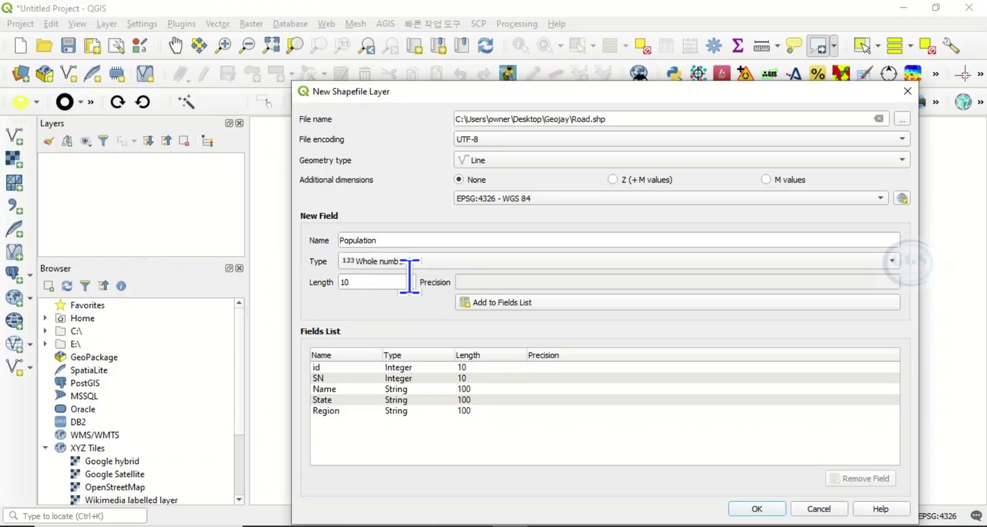
pyautogui.doubleClick(354, 282)
pyautogui.click(363, 282)
pyautogui.click(522, 303)
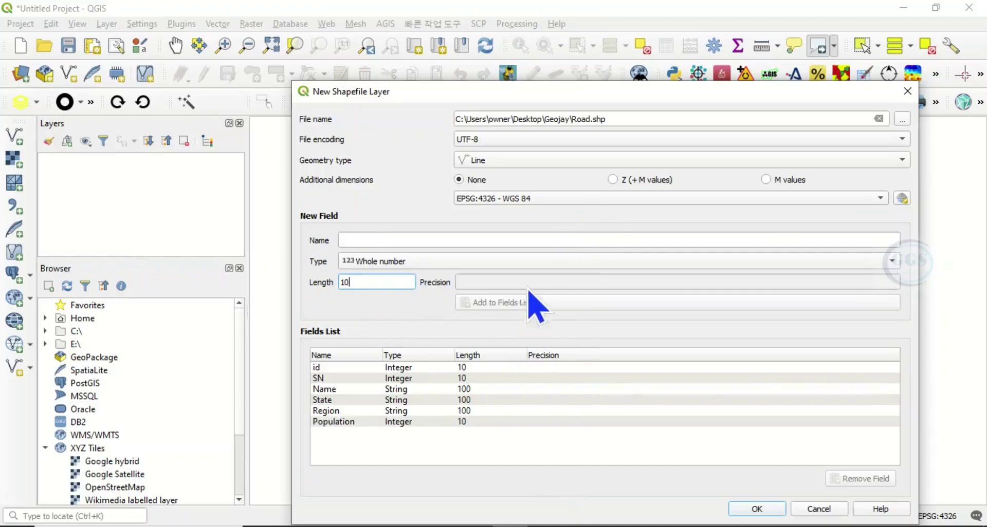
pyautogui.click(599, 442)
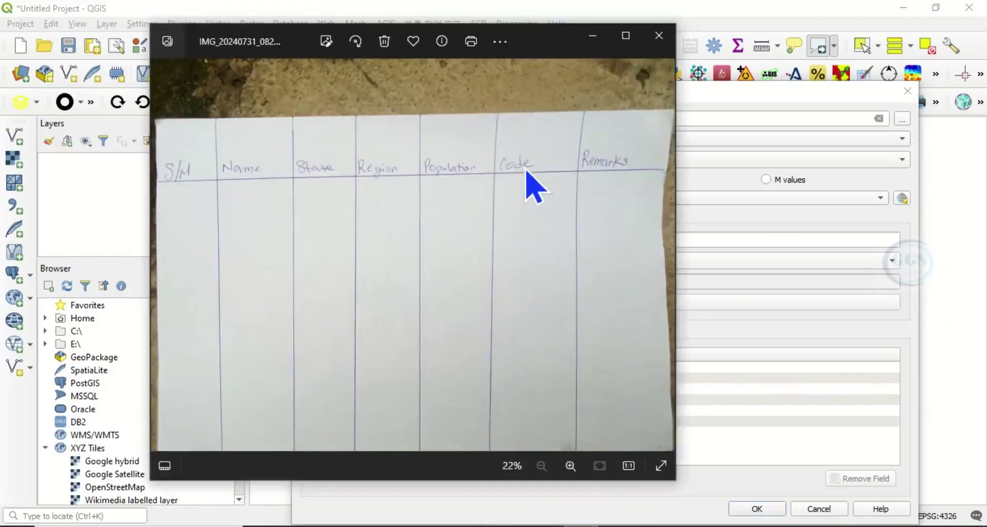
# - Hide the photo and add Code as a text field of length 10
pyautogui.click(592, 37)
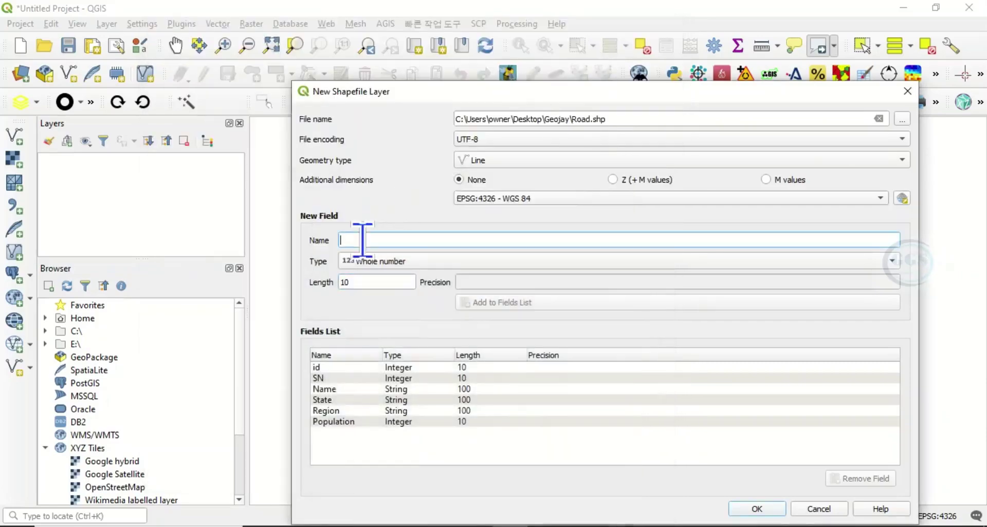
pyautogui.write('Code')
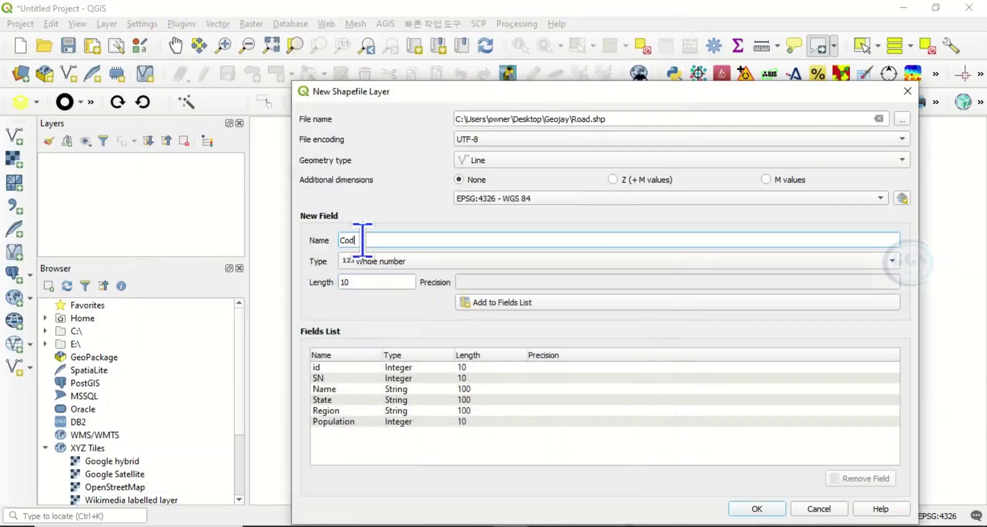
pyautogui.click(373, 262)
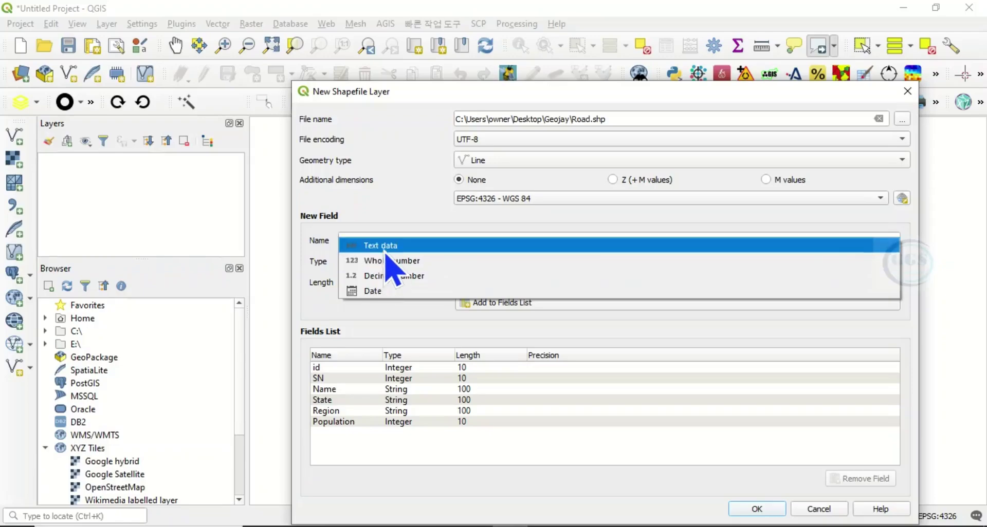
pyautogui.click(384, 247)
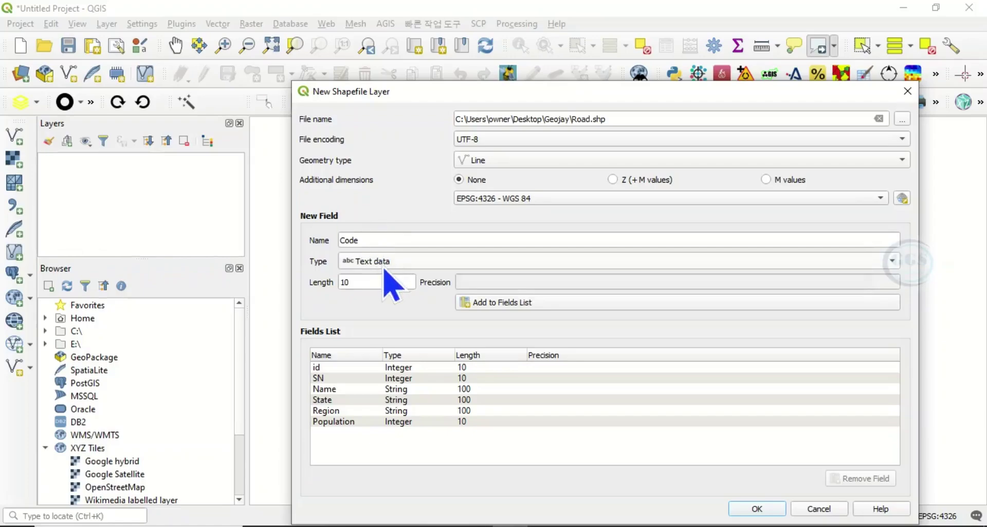
pyautogui.click(488, 306)
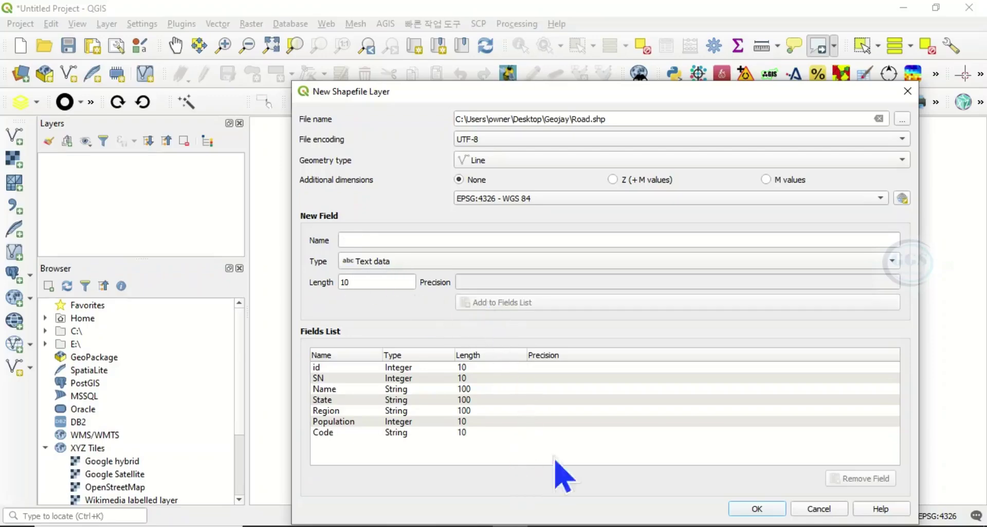
# - Check the photo, then add Remark as a text field with length 200
pyautogui.click(581, 455)
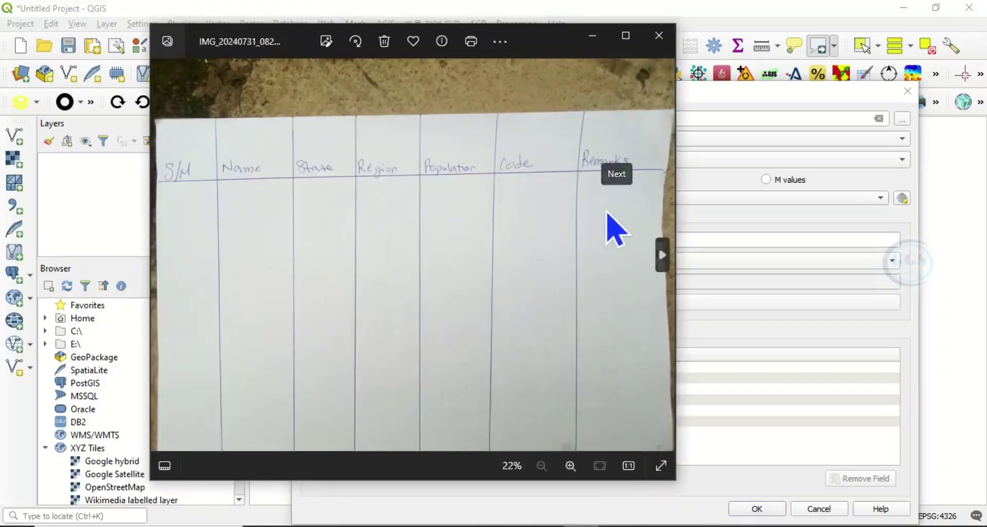
pyautogui.click(570, 521)
pyautogui.click(375, 240)
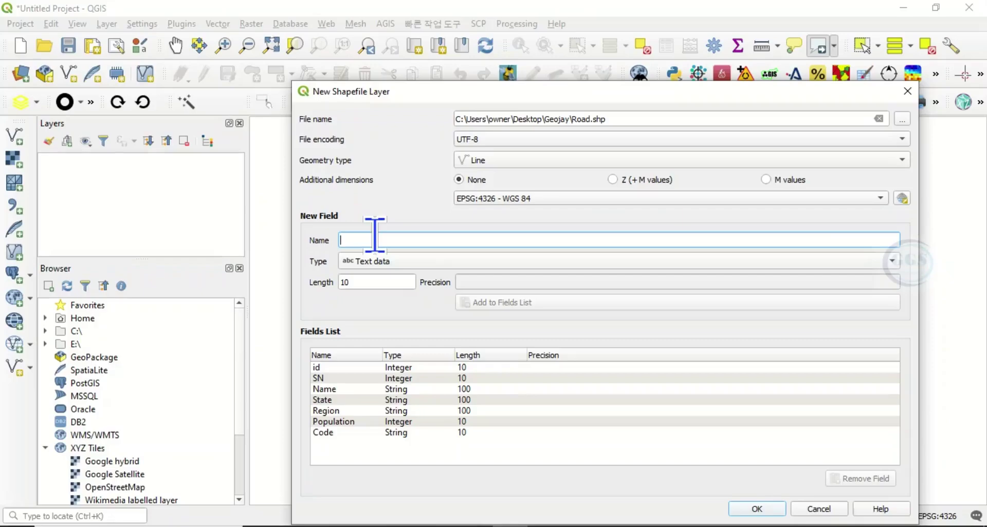
pyautogui.write('Remark')
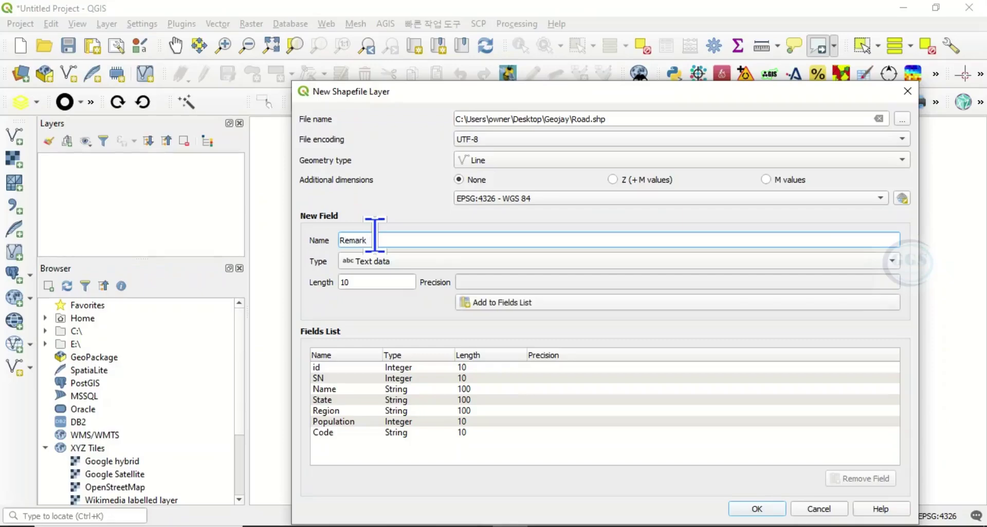
pyautogui.click(379, 261)
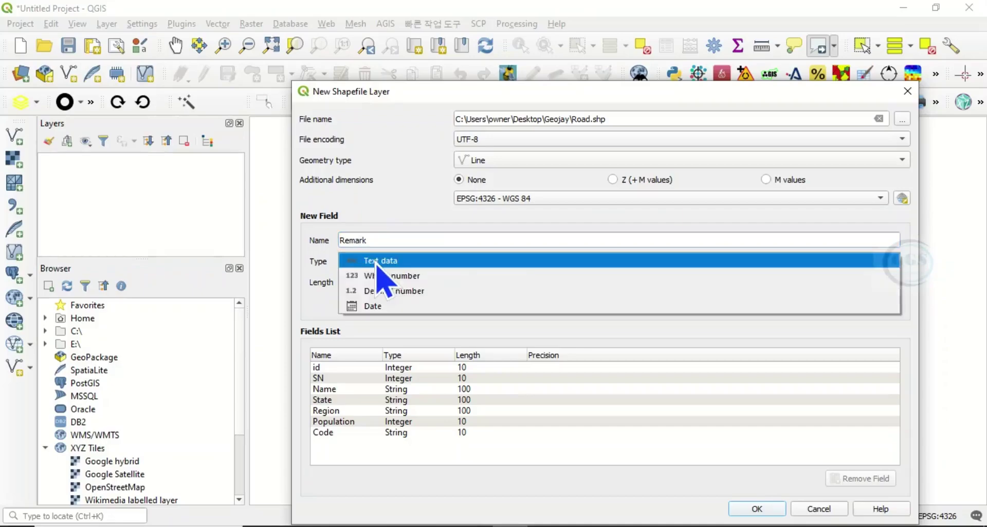
pyautogui.click(379, 261)
pyautogui.click(357, 283)
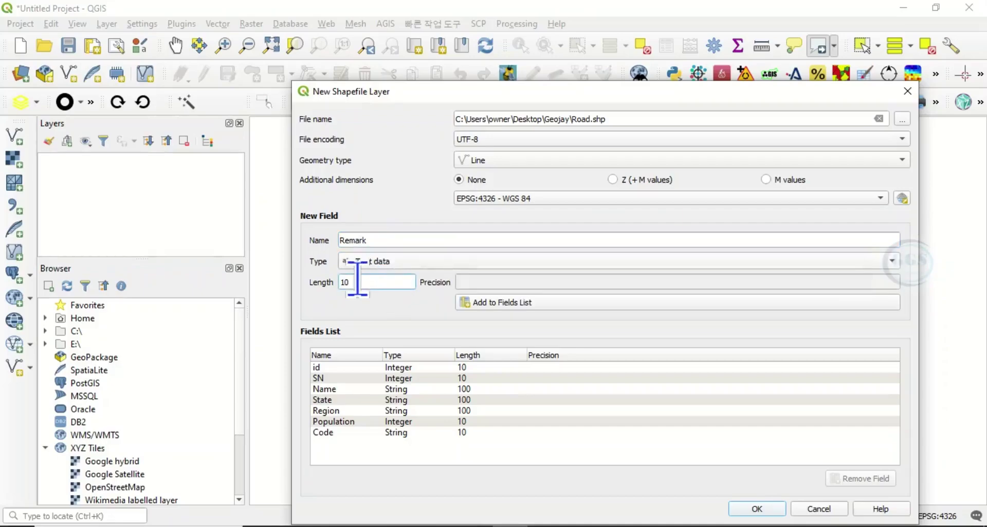
pyautogui.moveTo(357, 283); pyautogui.dragTo(337, 283)
pyautogui.write('200')
pyautogui.click(496, 313)
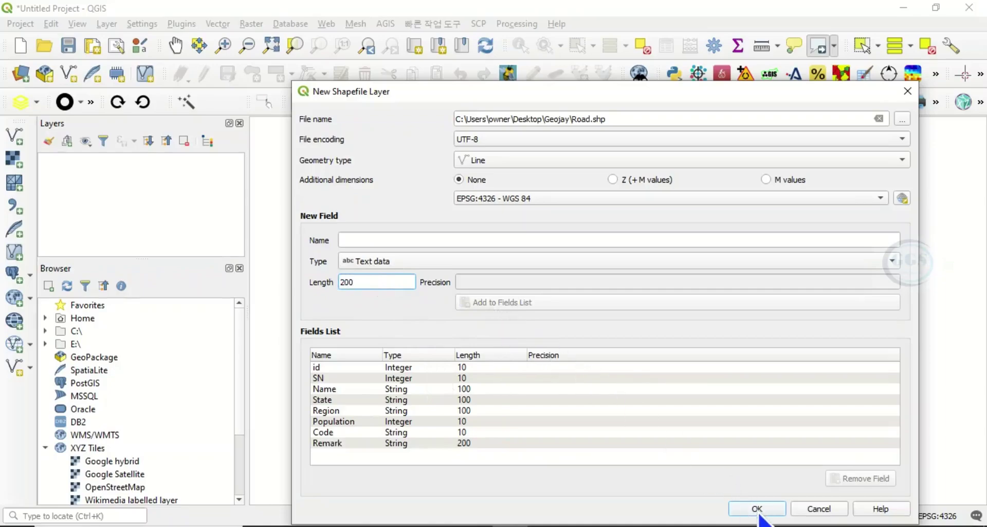
# - Create the Road line shapefile, dismiss the Python error, and open Road's empty attribute table
pyautogui.click(759, 512)
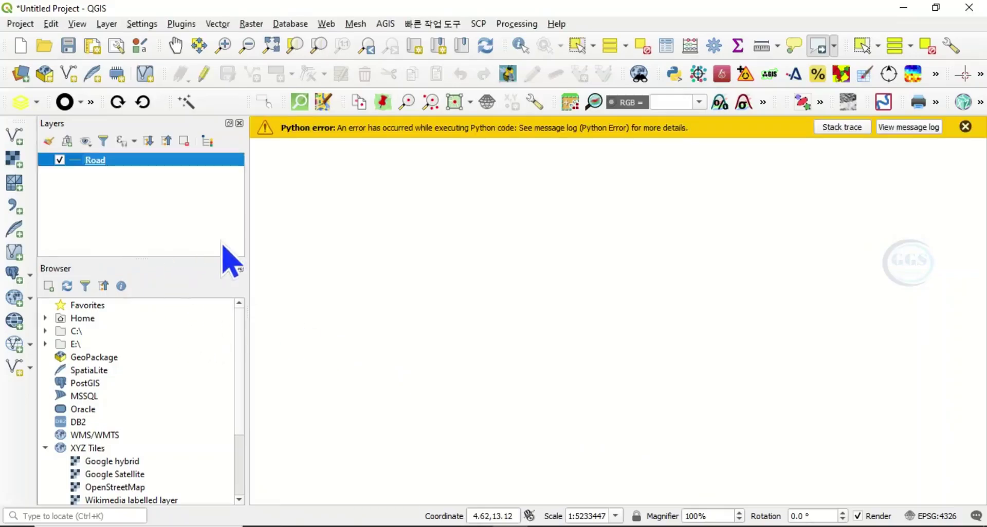
pyautogui.click(965, 127)
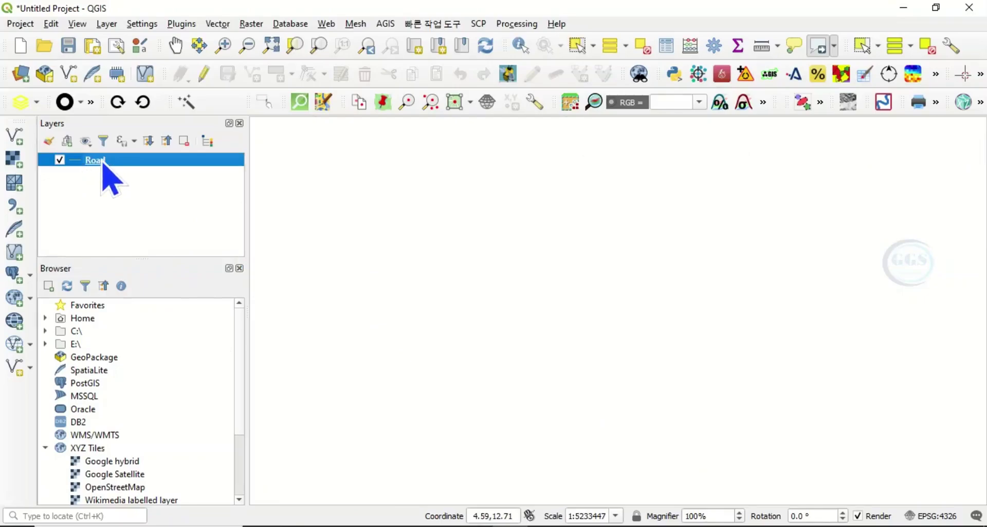
pyautogui.rightClick(102, 164)
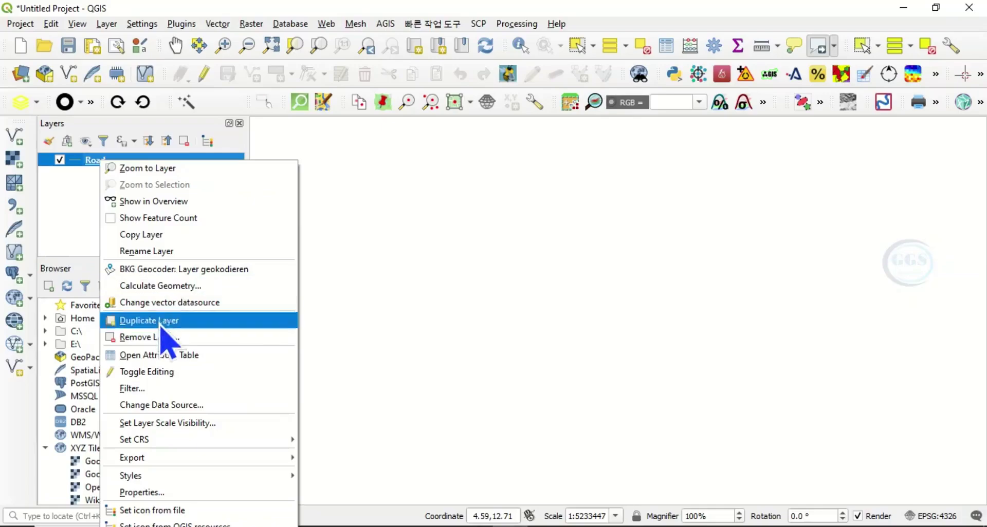
pyautogui.click(157, 360)
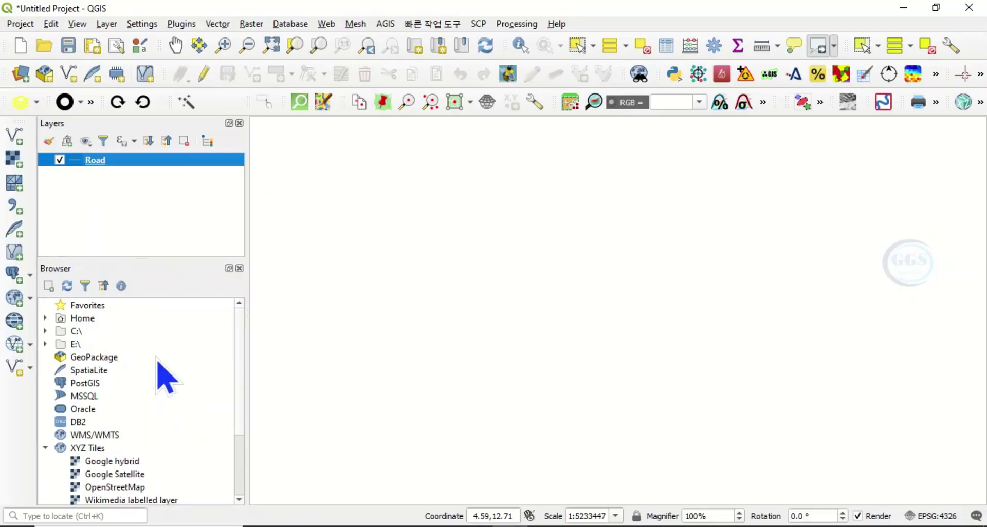